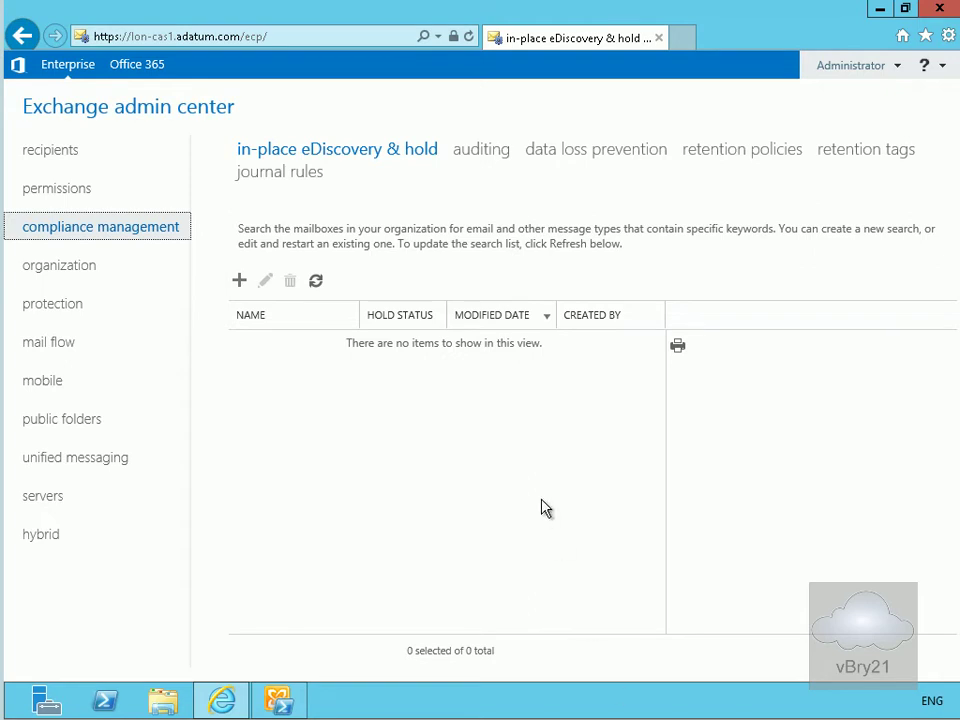
Step: Create a custom data loss prevention policy named "IP Address Block" in Enforce mode and save it
click(596, 158)
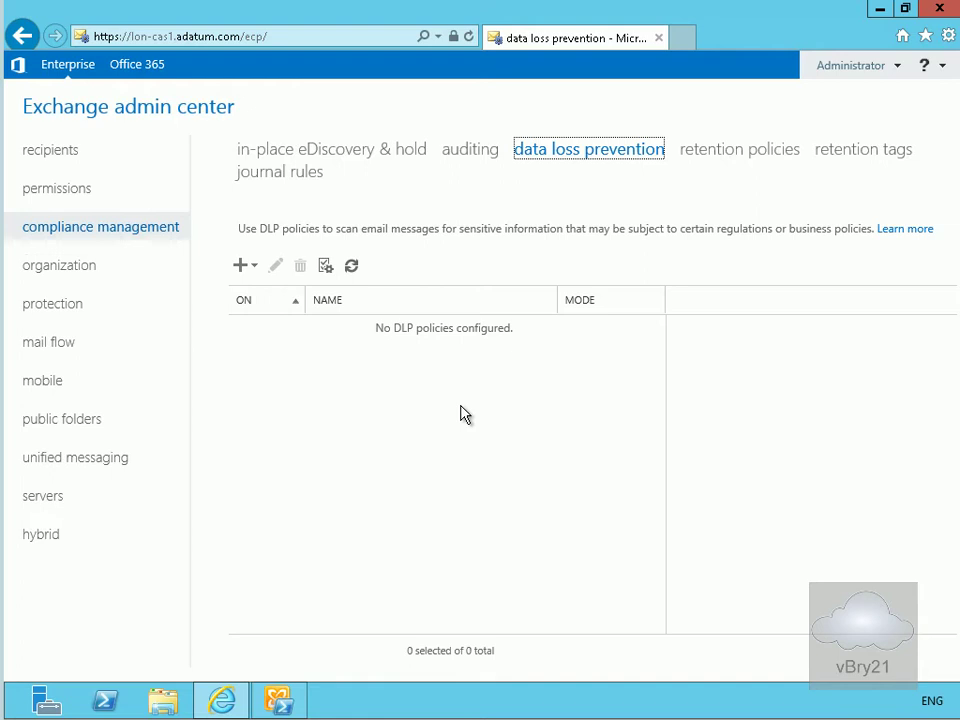
click(243, 267)
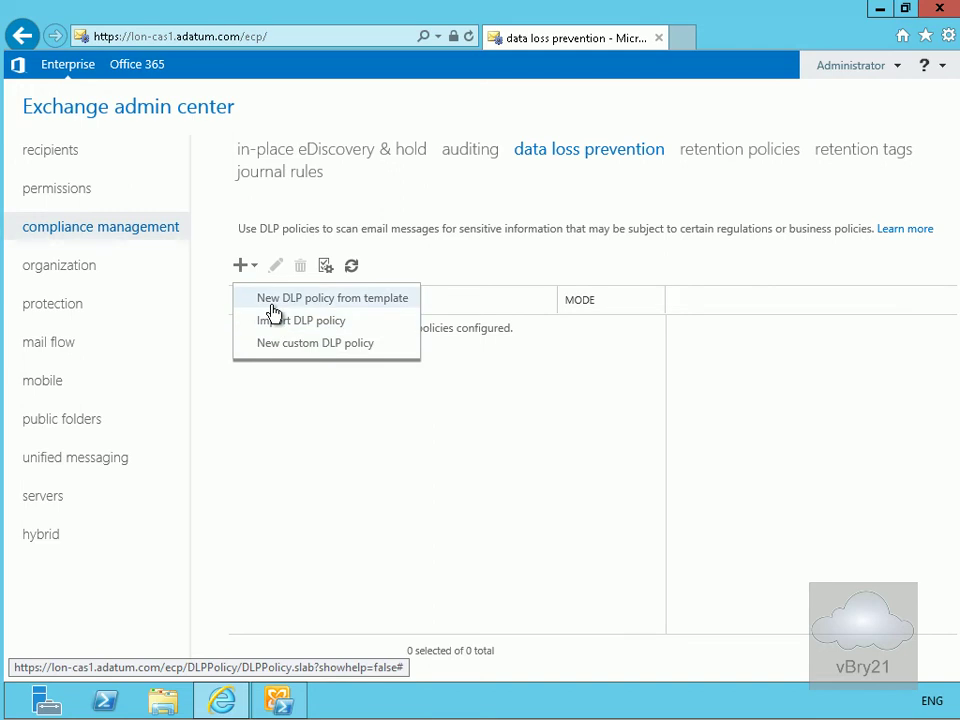
click(294, 344)
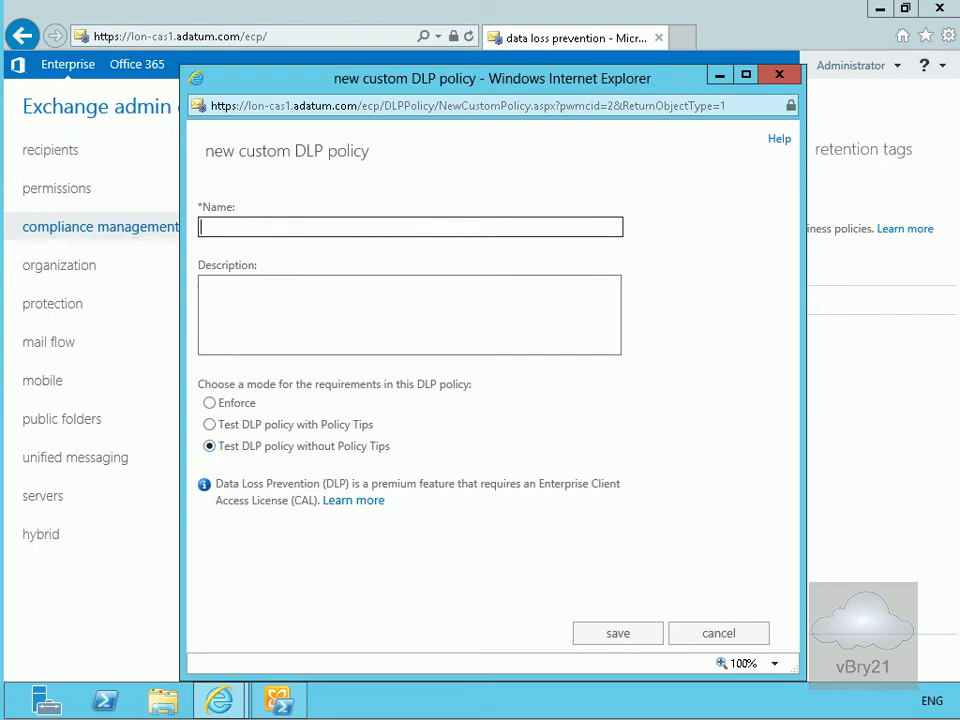
text(IP Address Block)
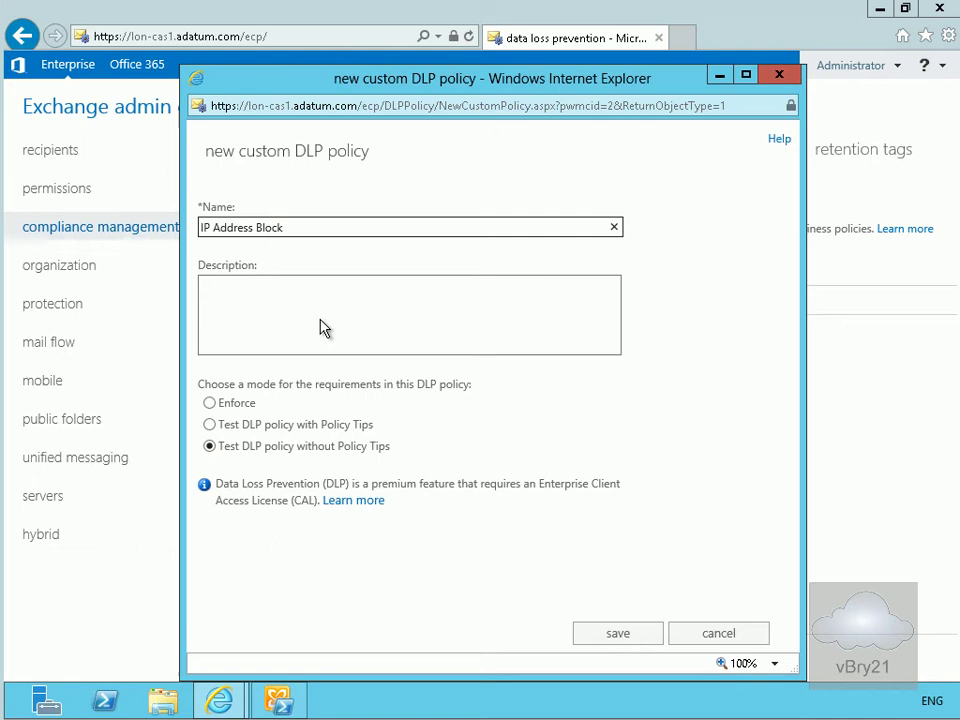
click(249, 402)
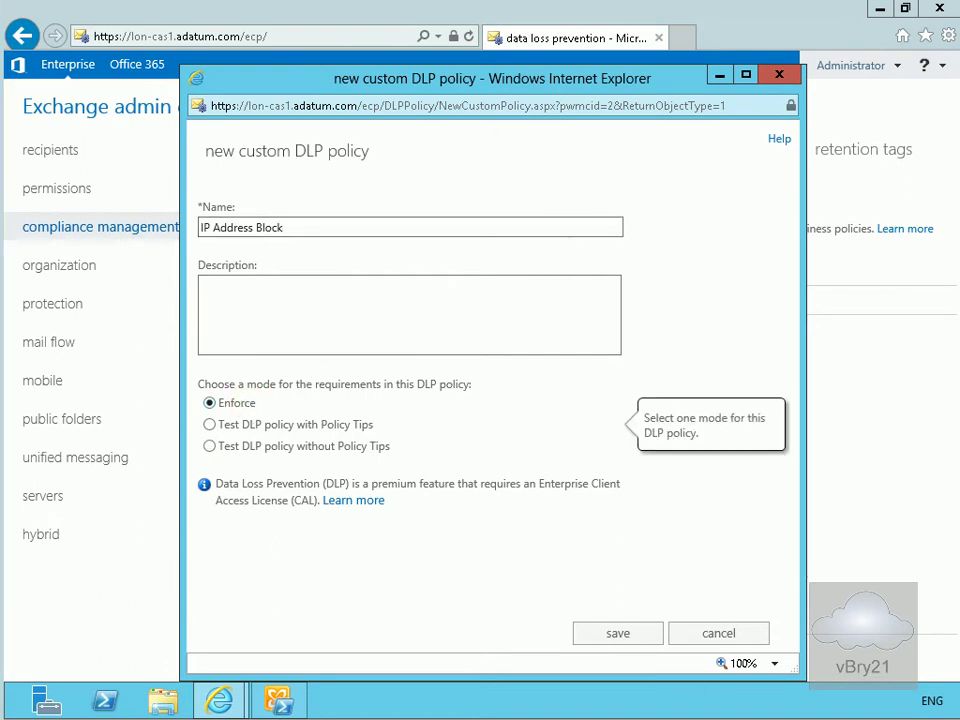
click(609, 634)
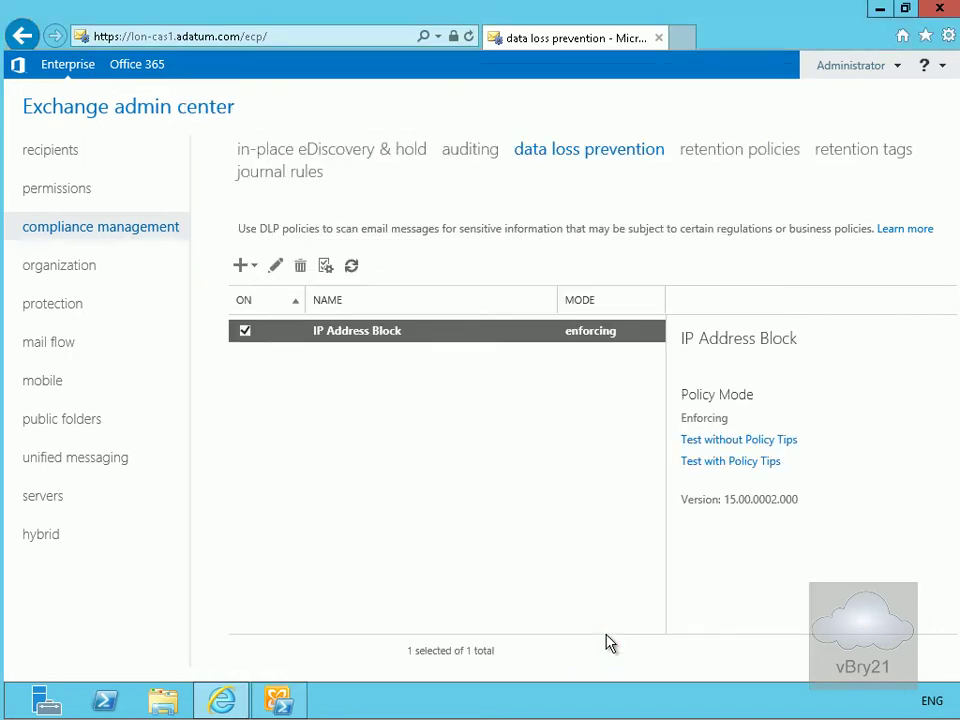
Step: Edit the IP Address Block policy and add a rule of the type "Block messages with sensitive information"
click(276, 265)
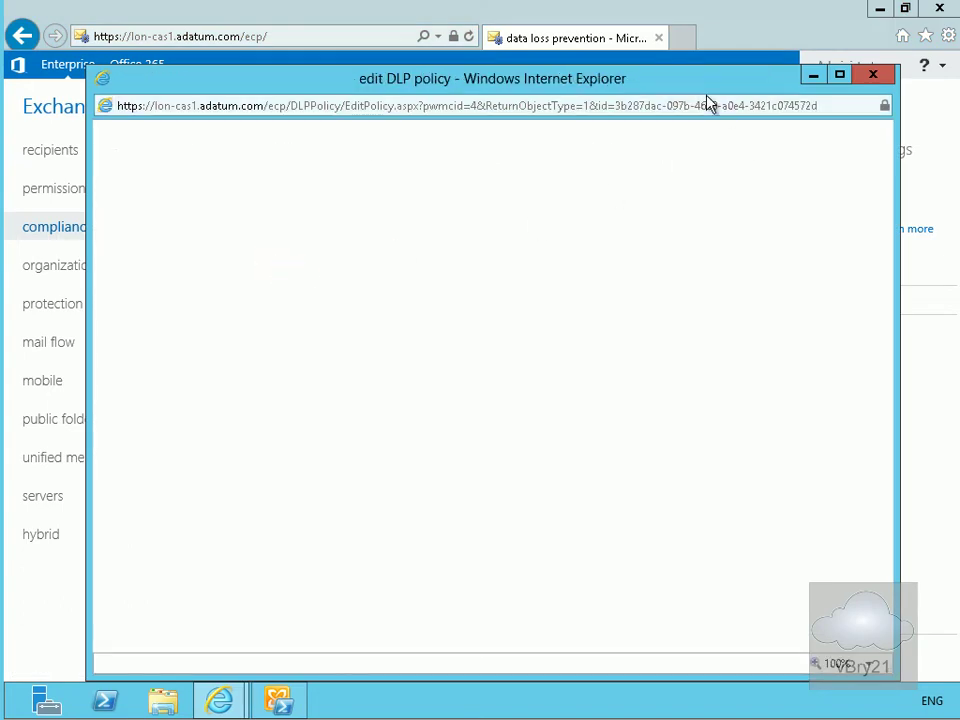
drag(690, 82, 670, 64)
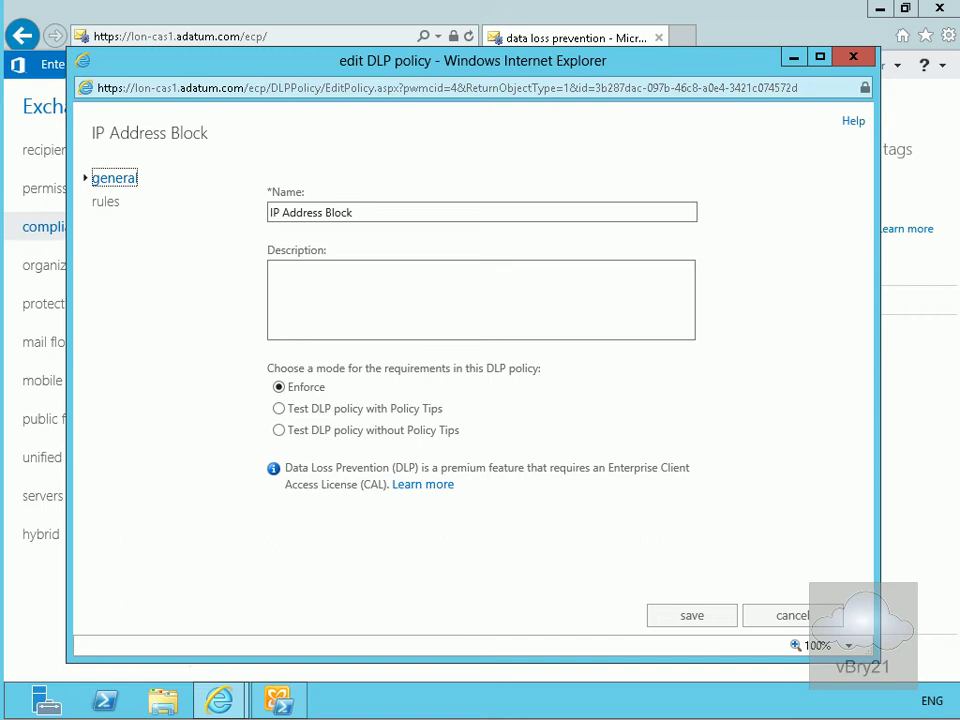
click(116, 205)
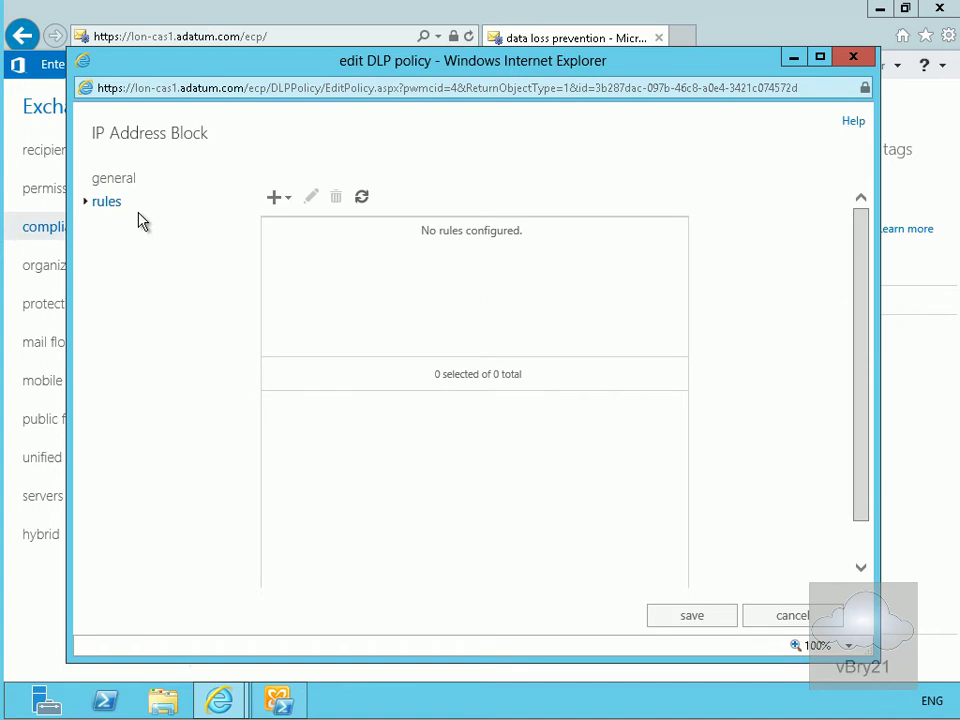
click(272, 198)
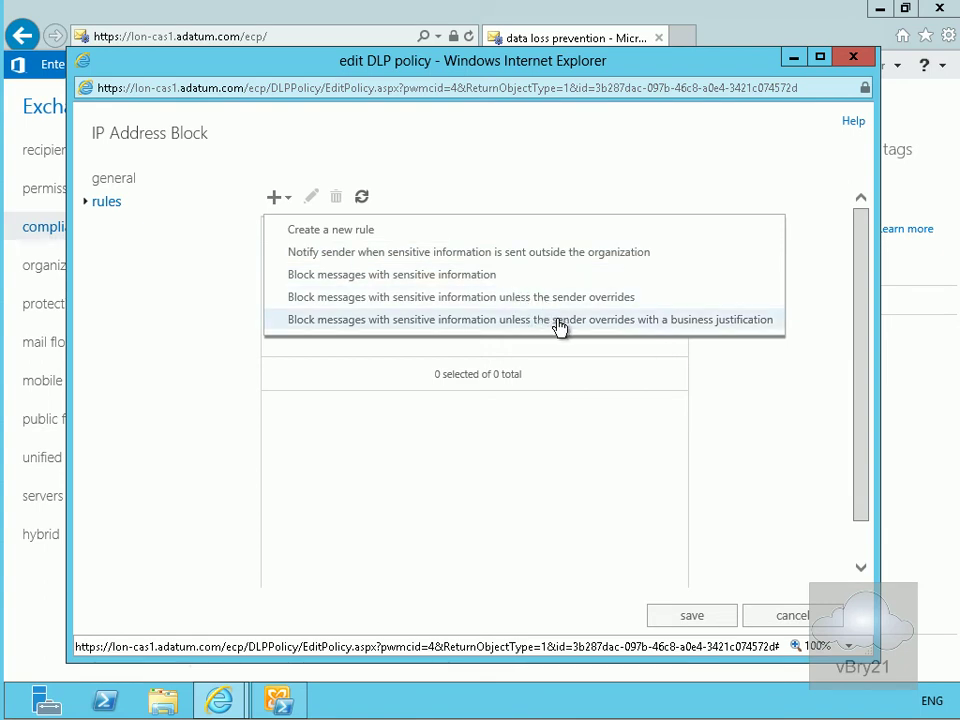
click(428, 278)
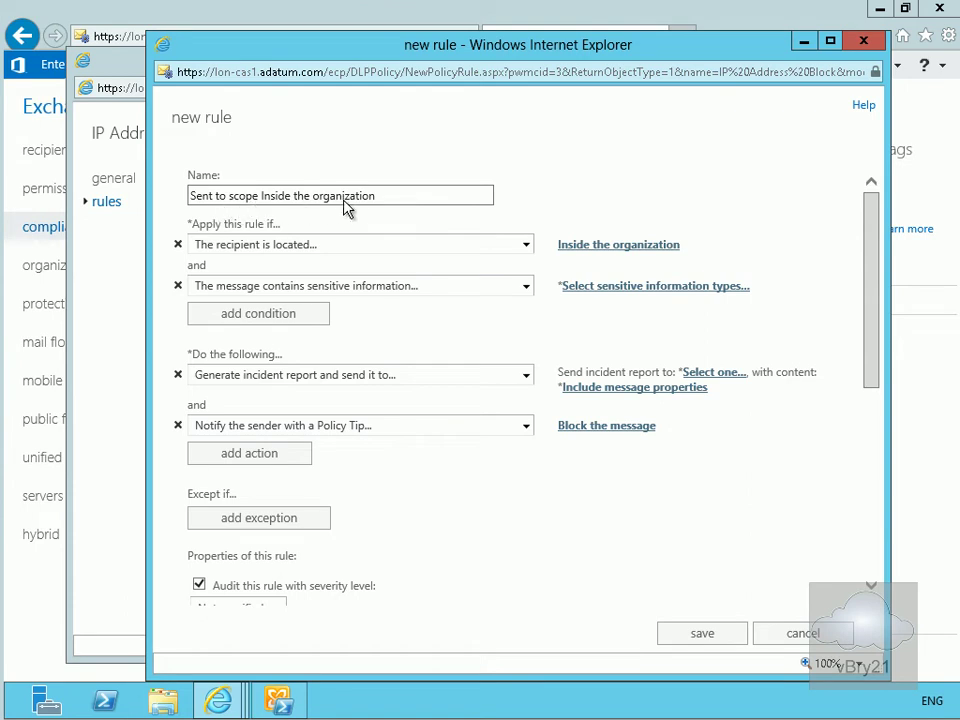
Step: Add IP Address as the sensitive information type in the new rule's message condition
click(604, 288)
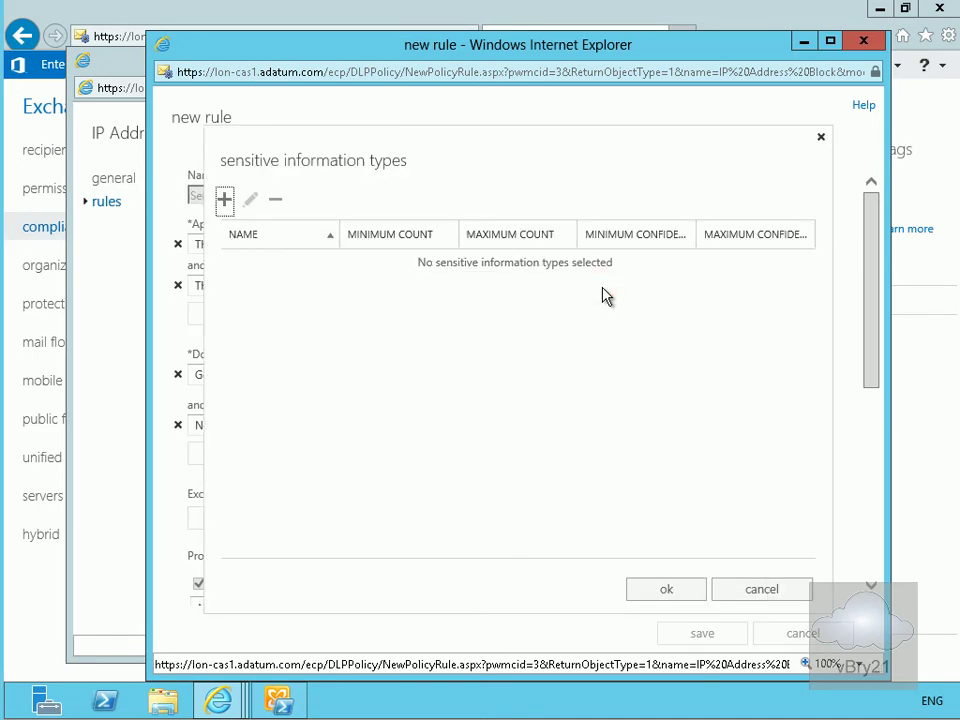
click(224, 208)
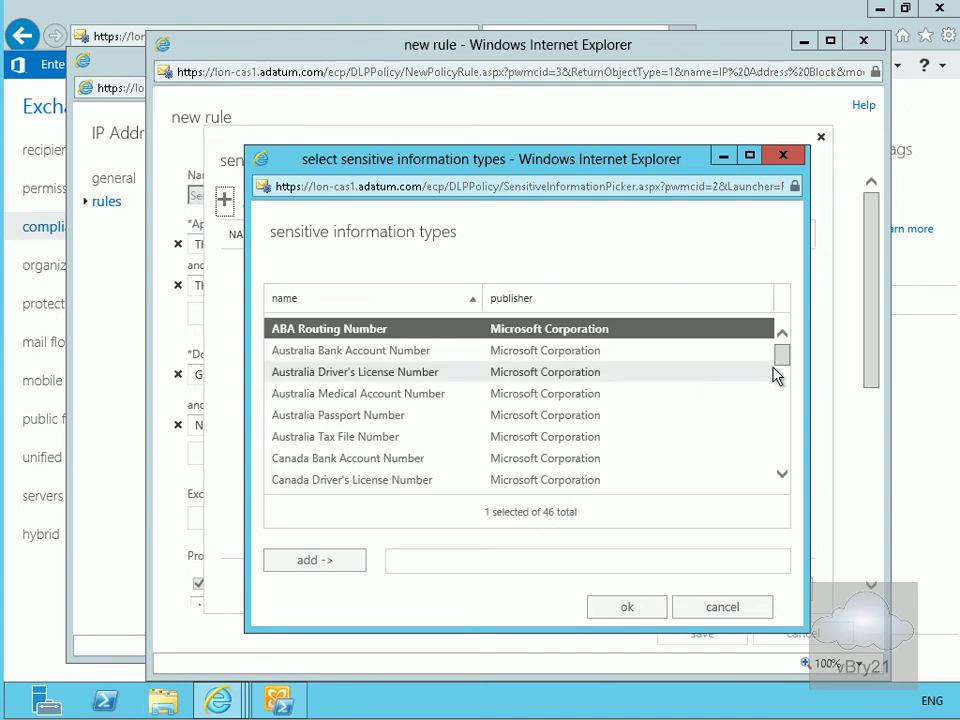
drag(776, 374, 782, 406)
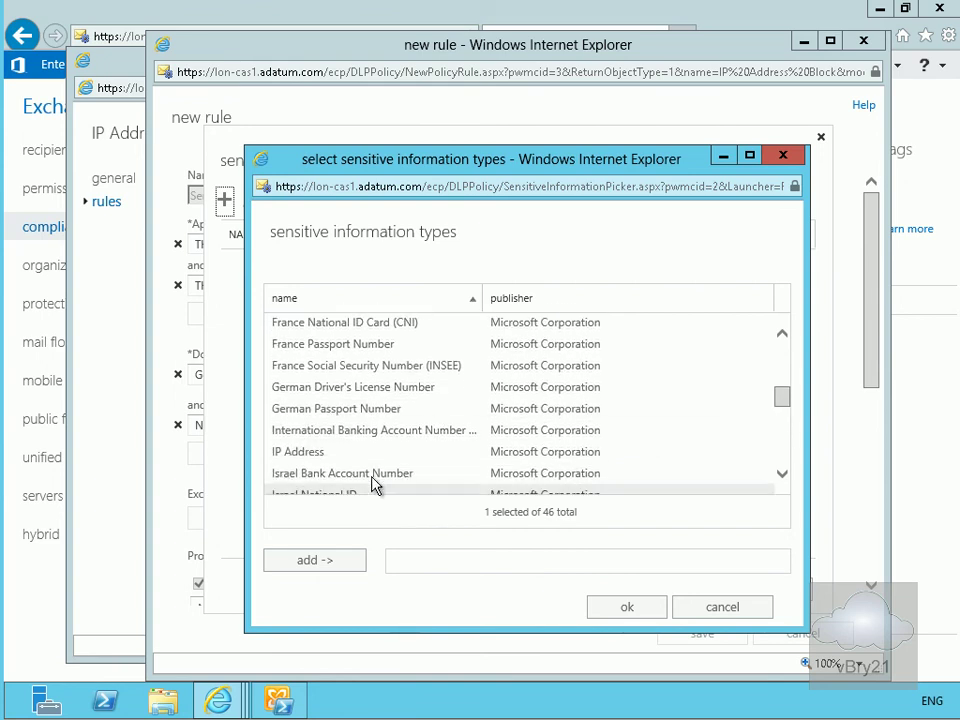
click(300, 452)
click(327, 560)
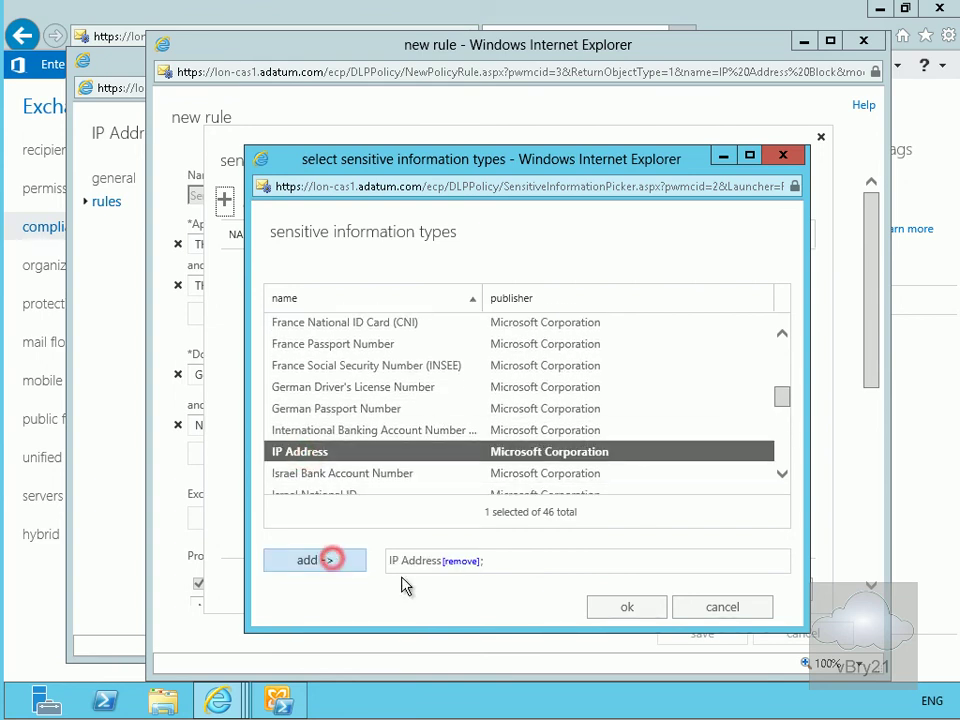
click(620, 608)
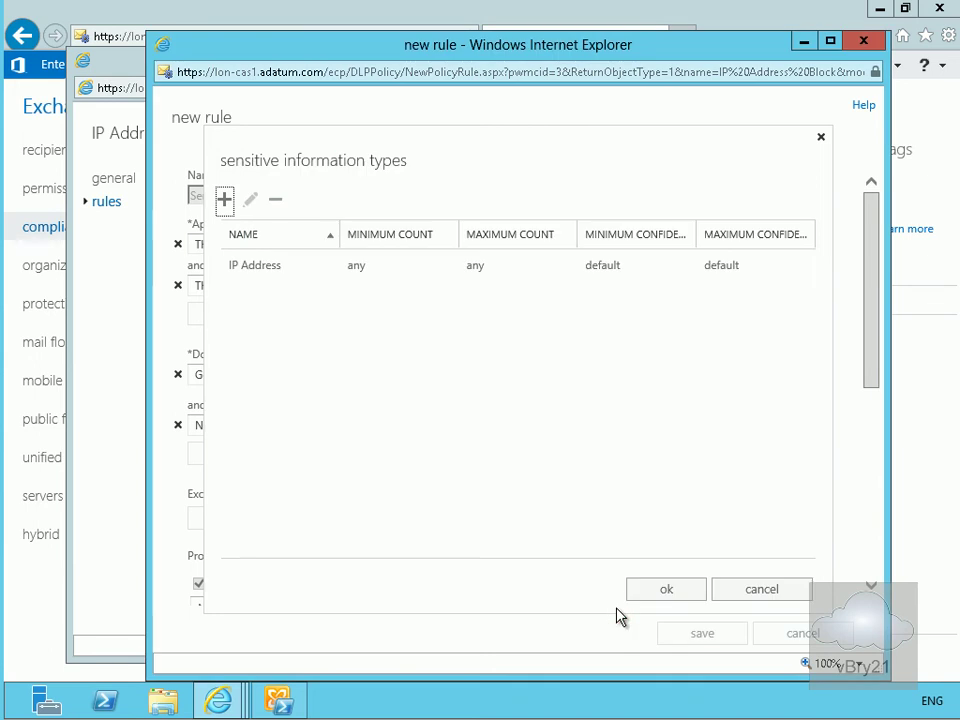
click(665, 592)
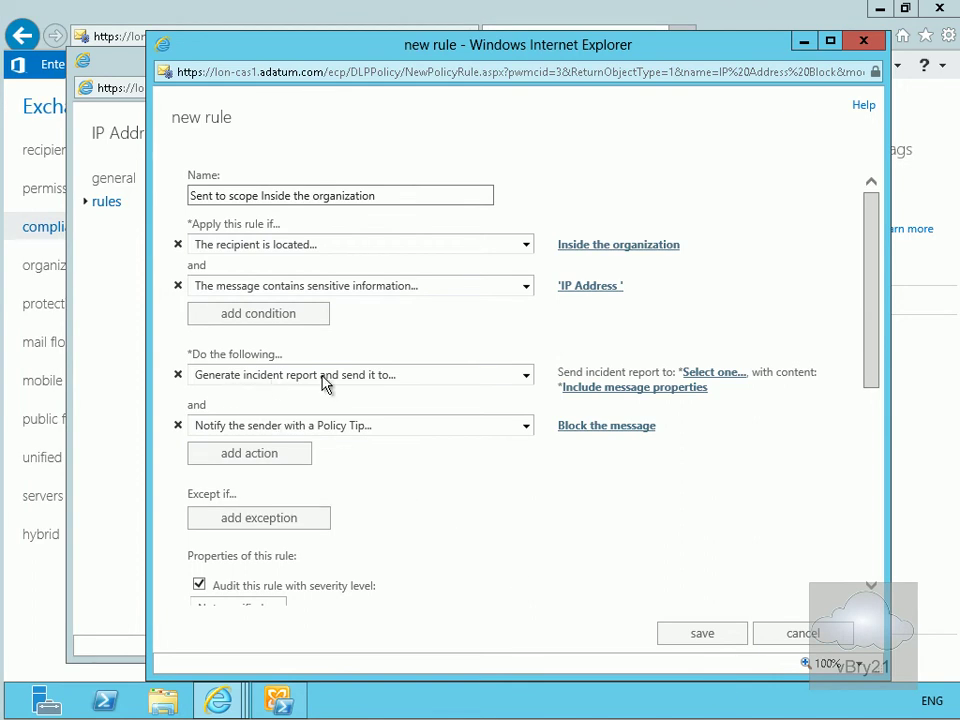
Step: Select the Administrator mailbox as the recipient of the rule's incident report
click(694, 378)
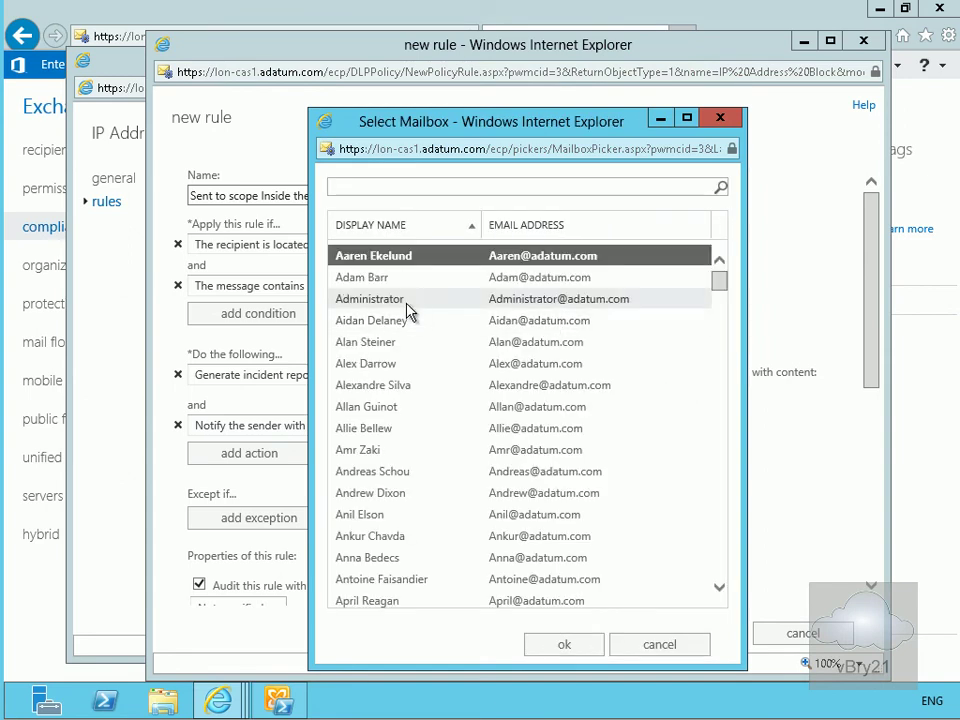
click(395, 300)
click(556, 645)
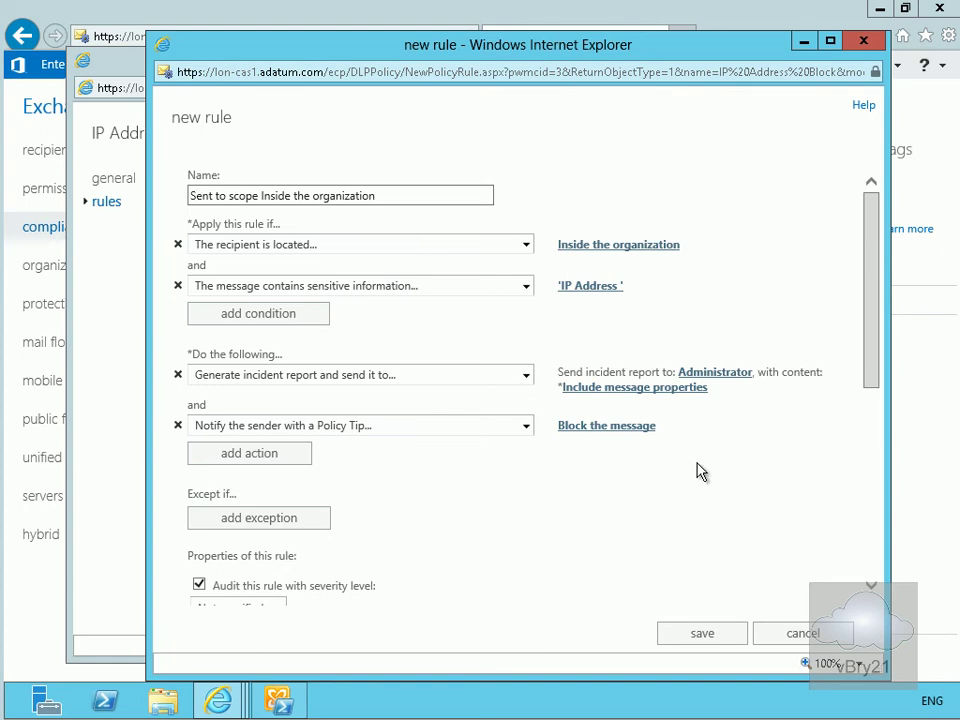
Step: Include the sender, recipients, subject and matching content message properties in the incident report
click(604, 390)
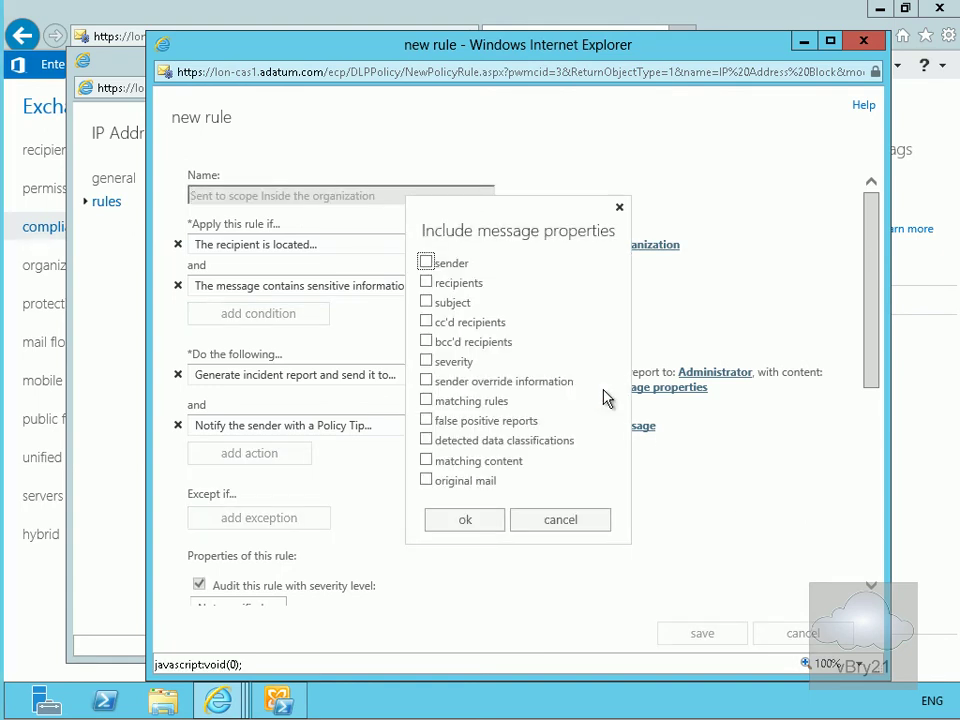
click(426, 262)
click(427, 284)
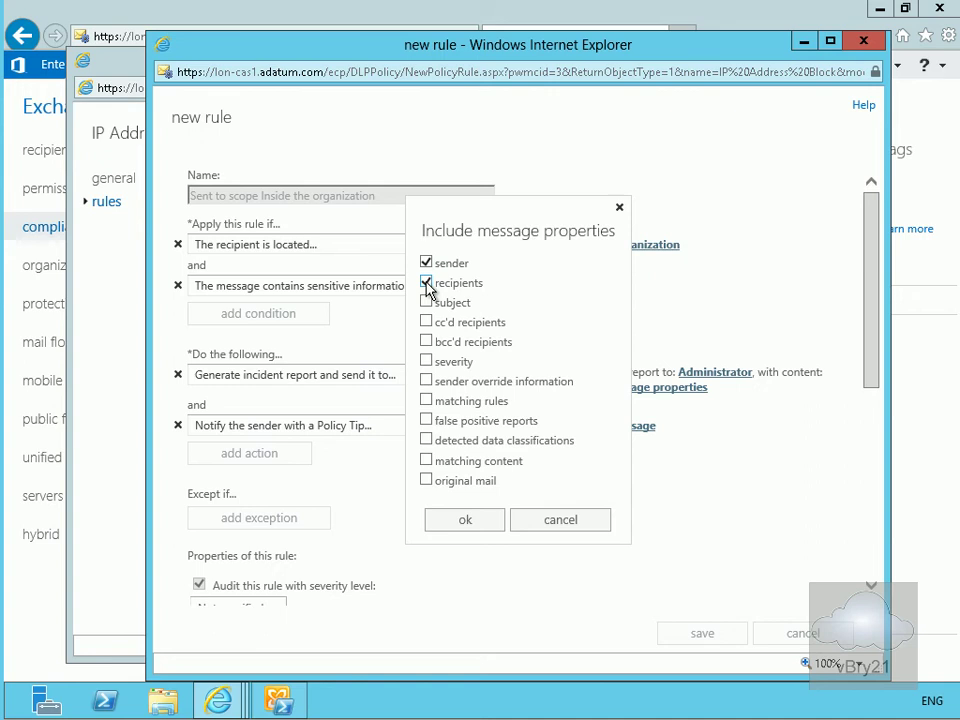
click(426, 302)
click(427, 461)
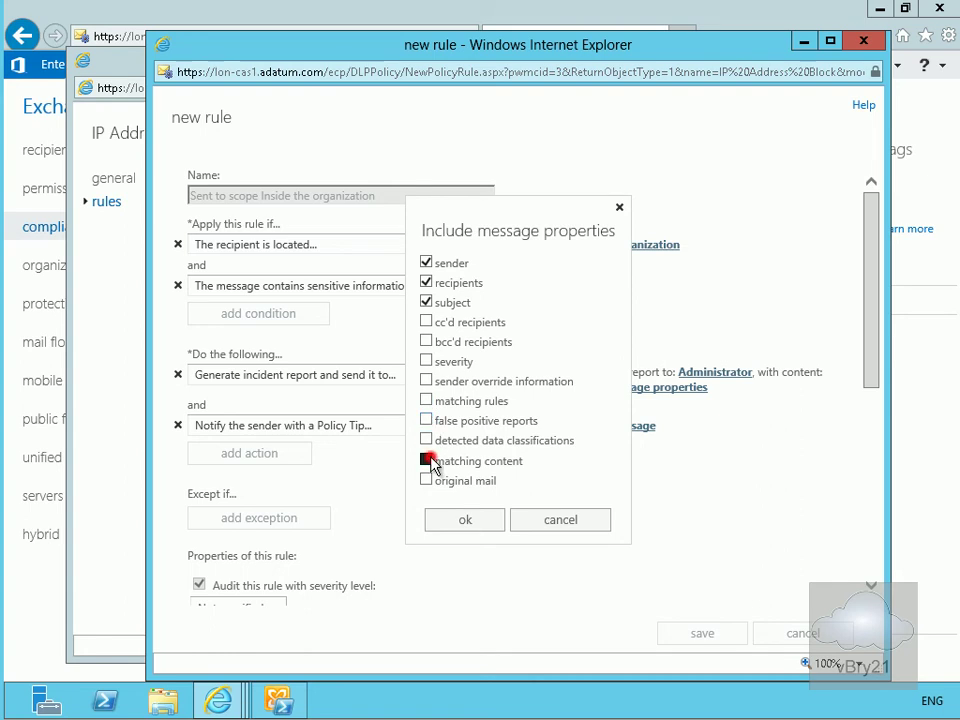
click(455, 521)
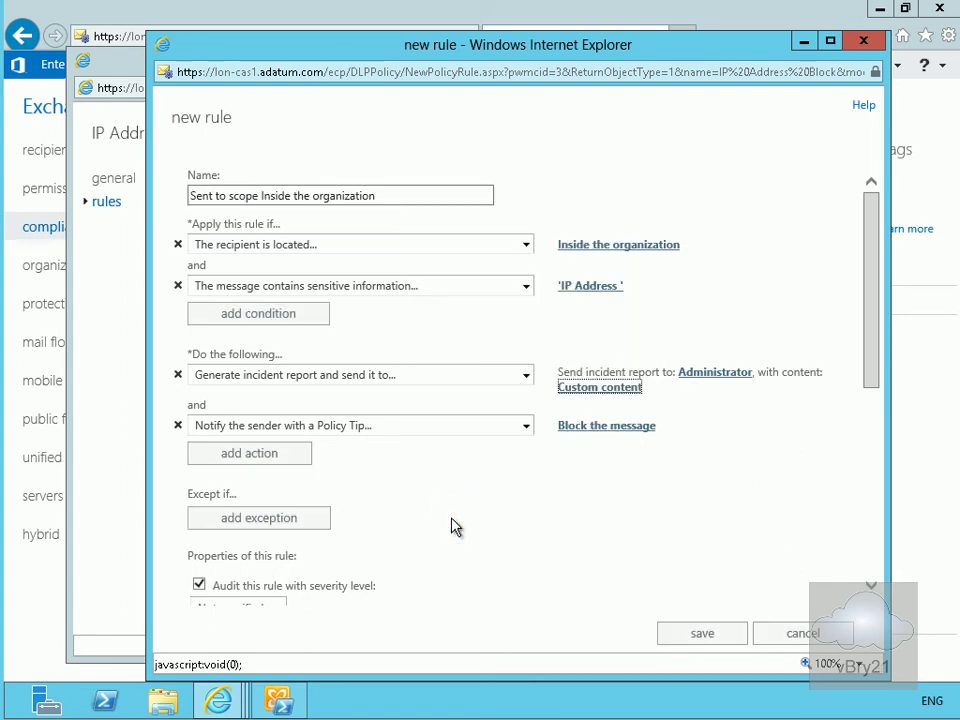
Step: Set the Policy Tip to block the message with the NDR text "We have blocked your message due to the corporate IT policy"
click(583, 429)
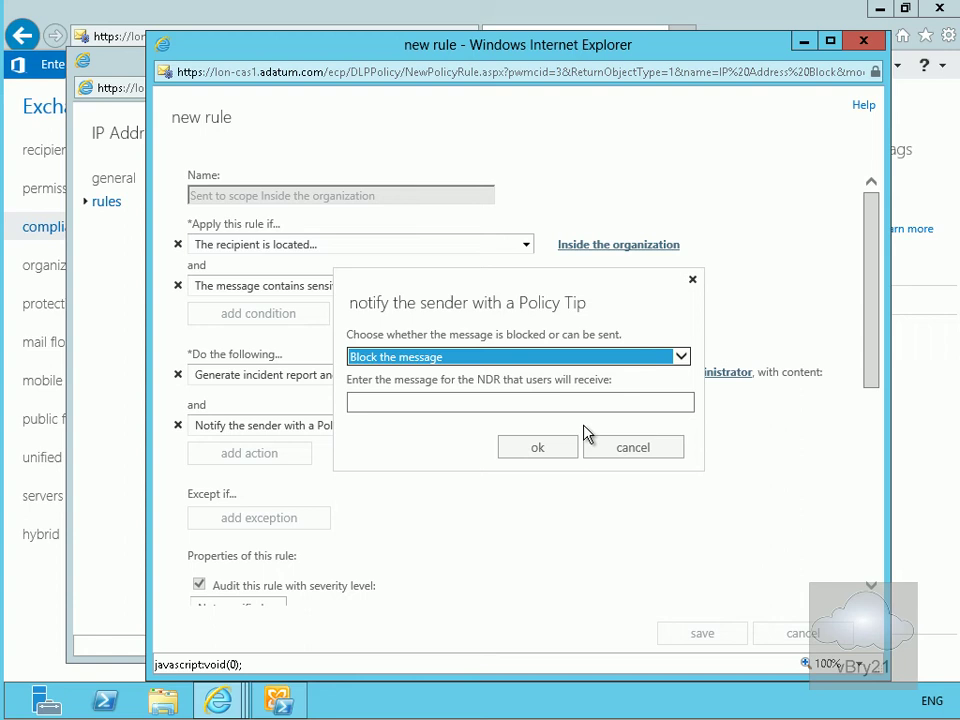
click(681, 357)
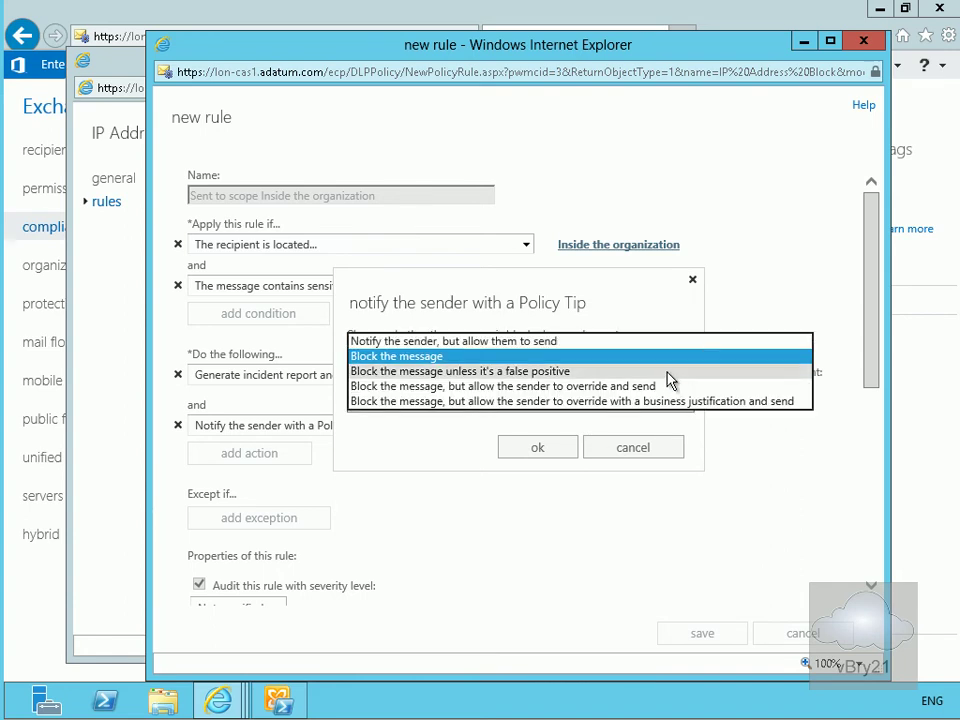
click(664, 357)
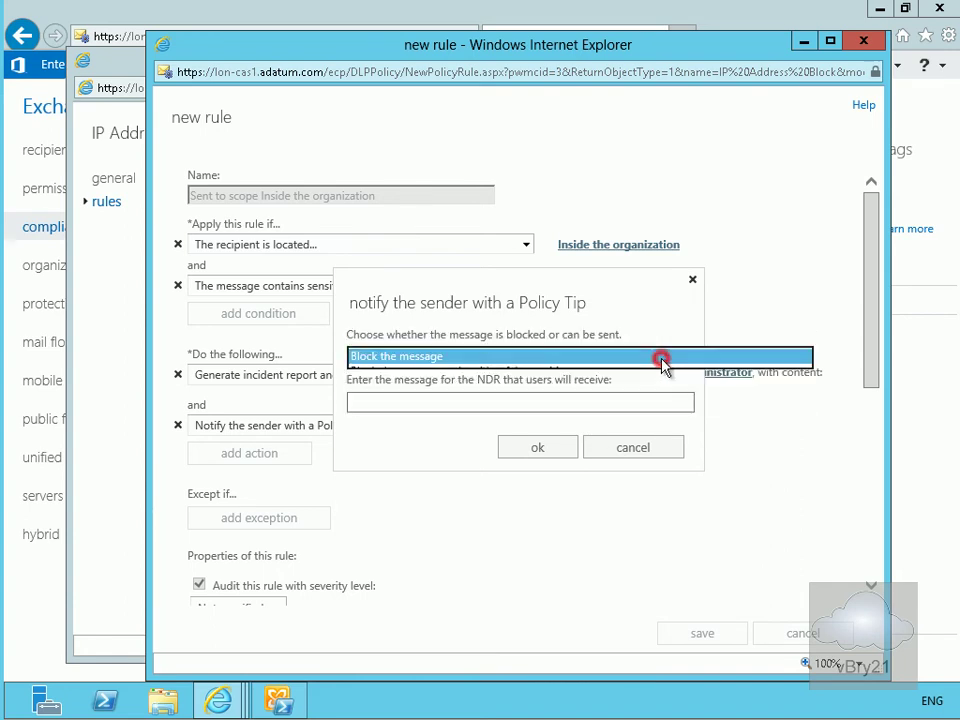
click(620, 397)
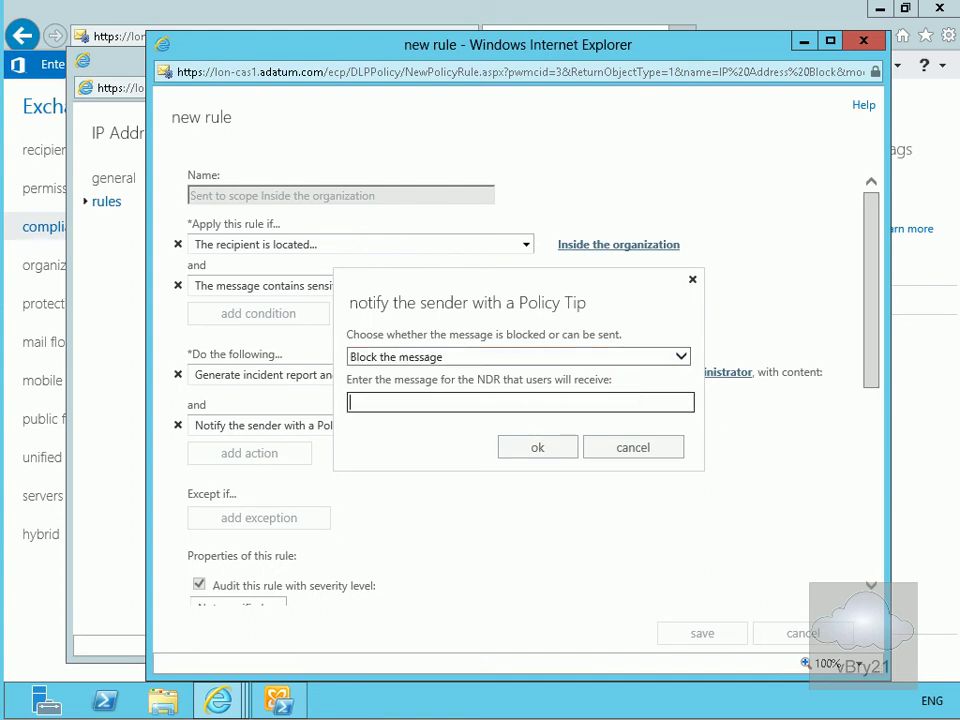
text(We have blocked your message due to the corporate IT policy.)
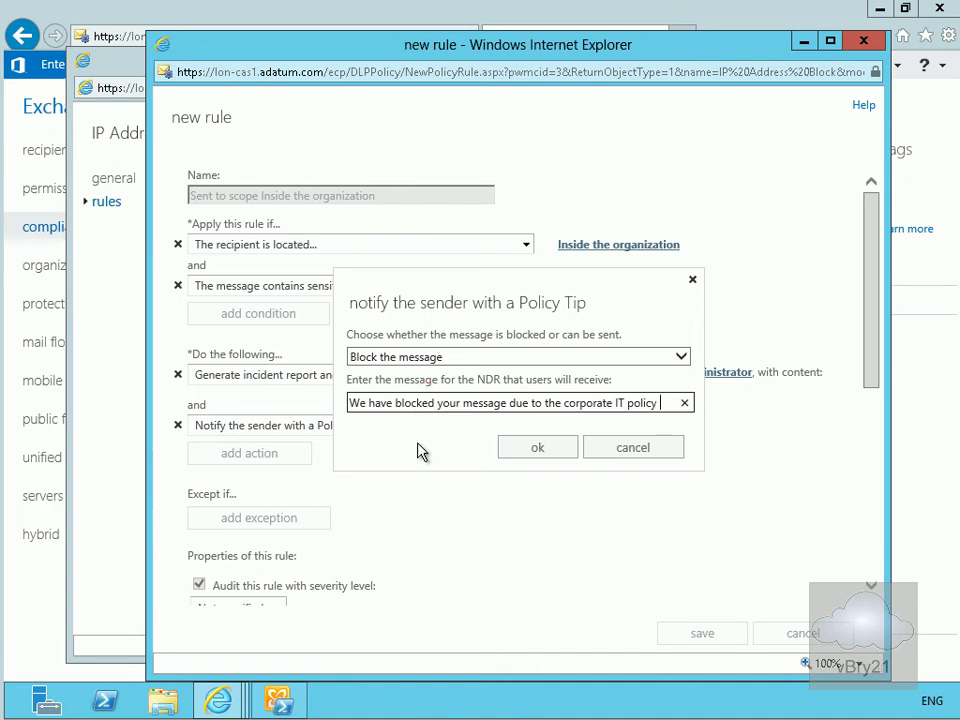
click(543, 450)
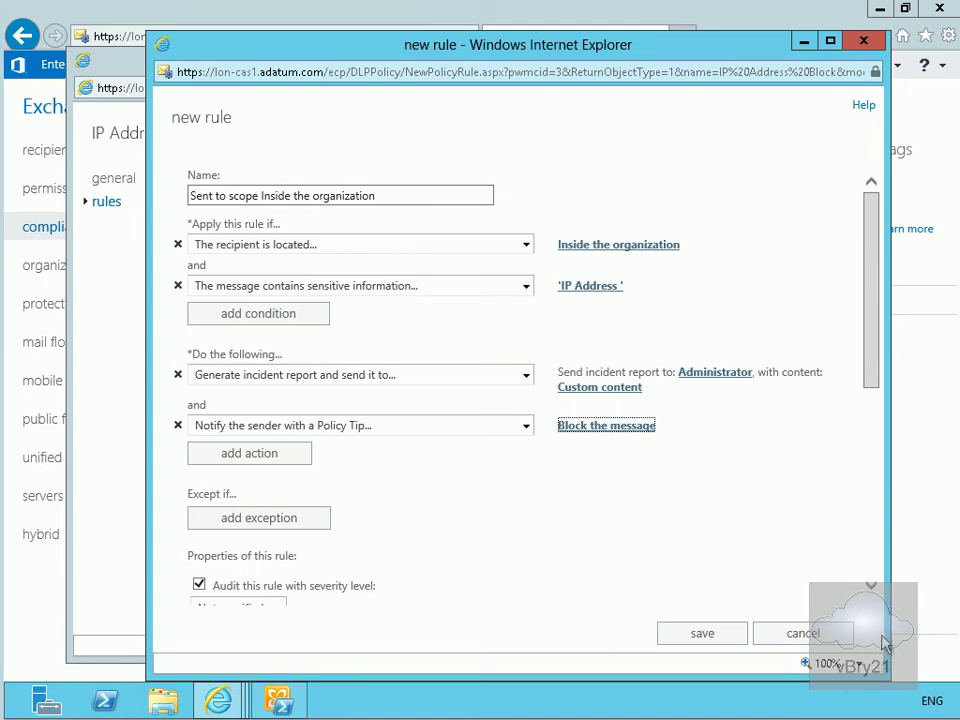
Step: Set the rule's audit severity level to High and enable its activation on Wed 8/21/2013
click(872, 590)
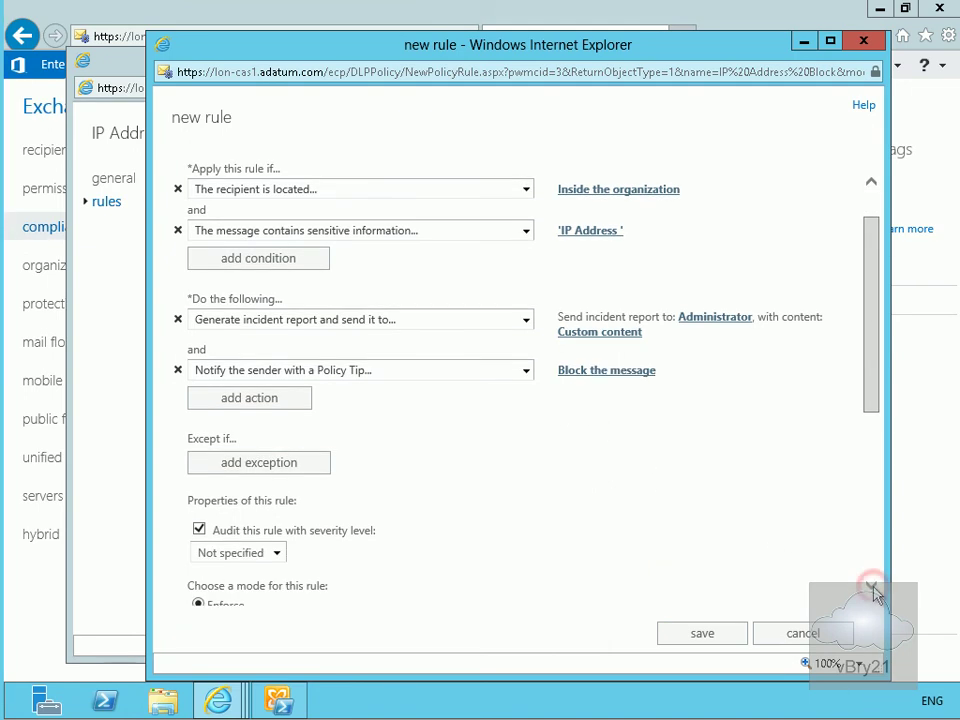
click(872, 590)
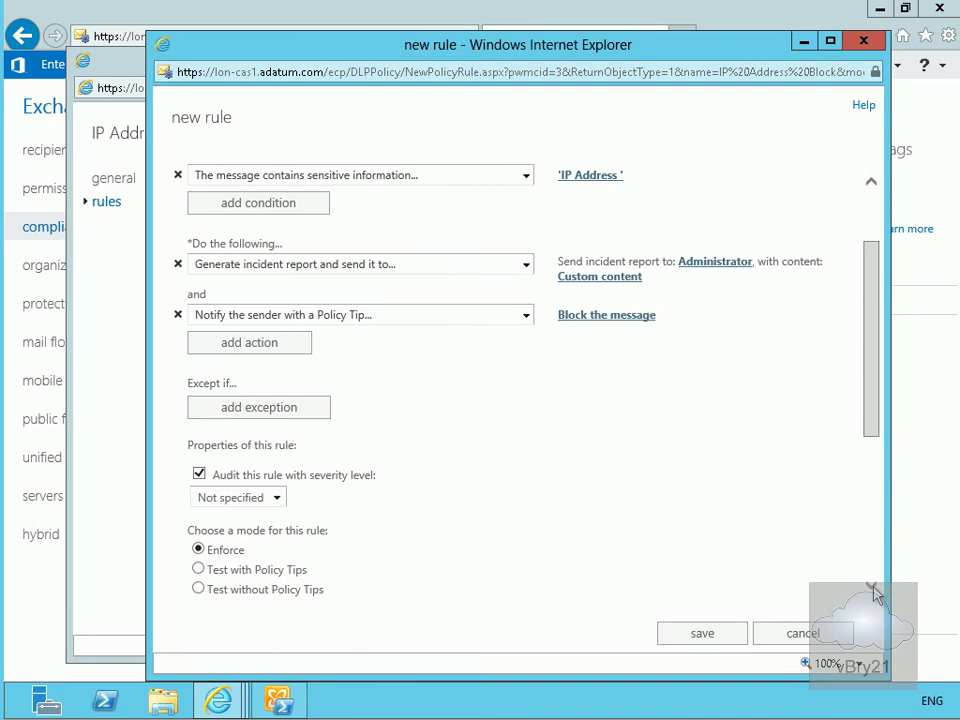
click(277, 497)
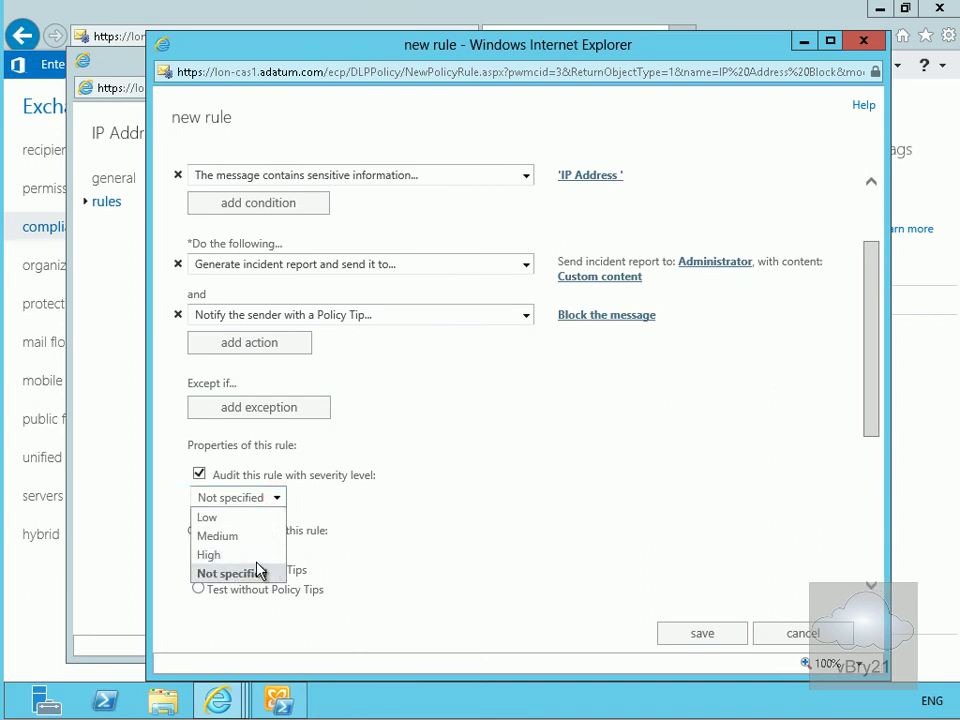
click(253, 554)
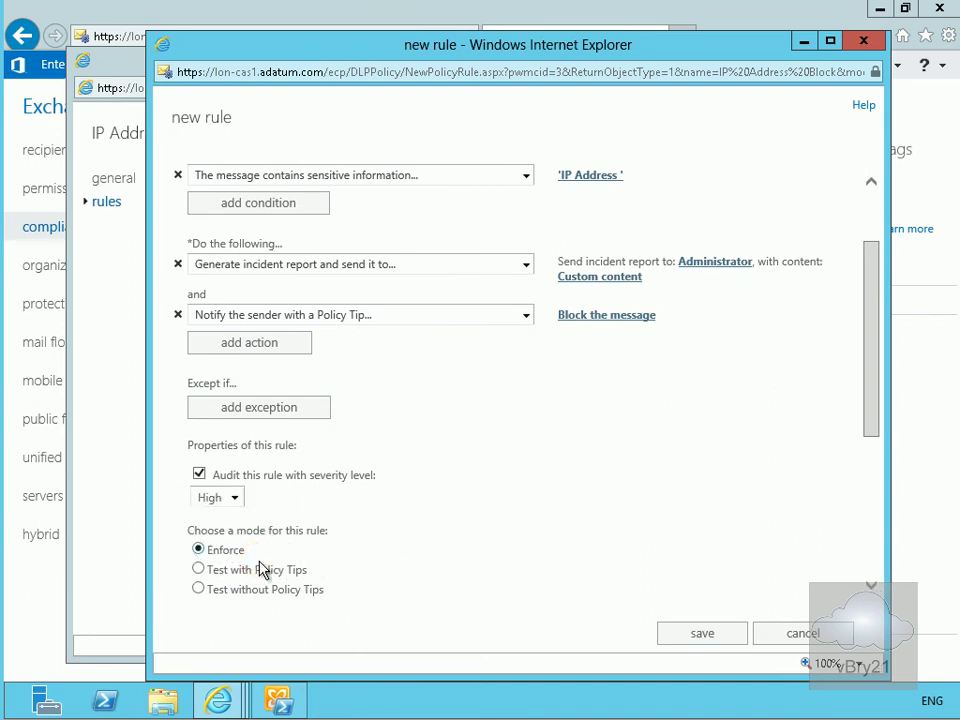
click(872, 585)
click(872, 585)
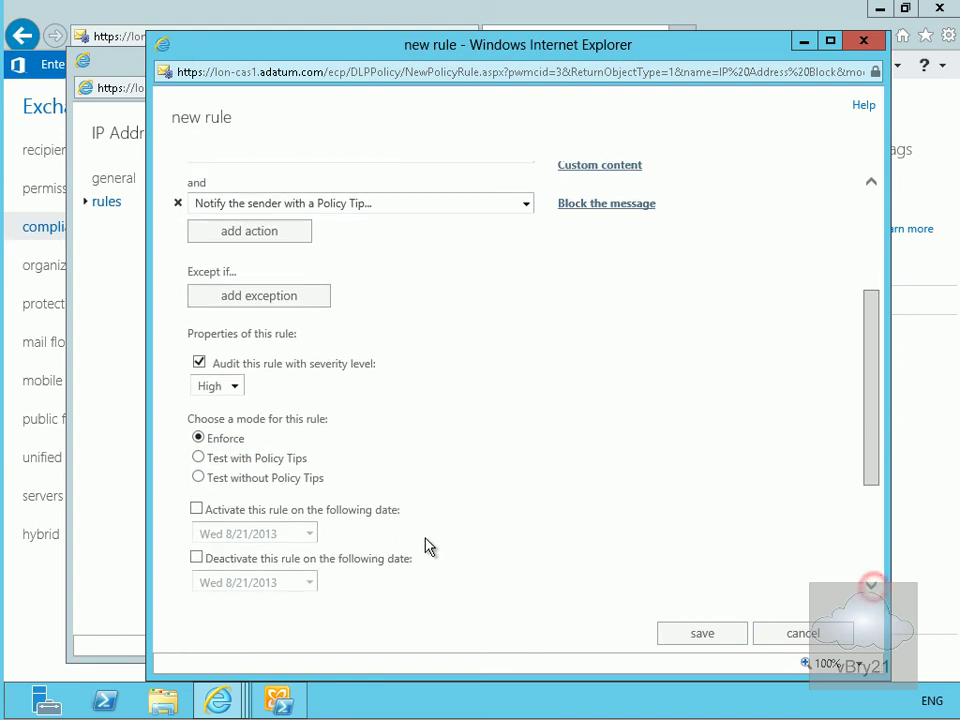
click(397, 509)
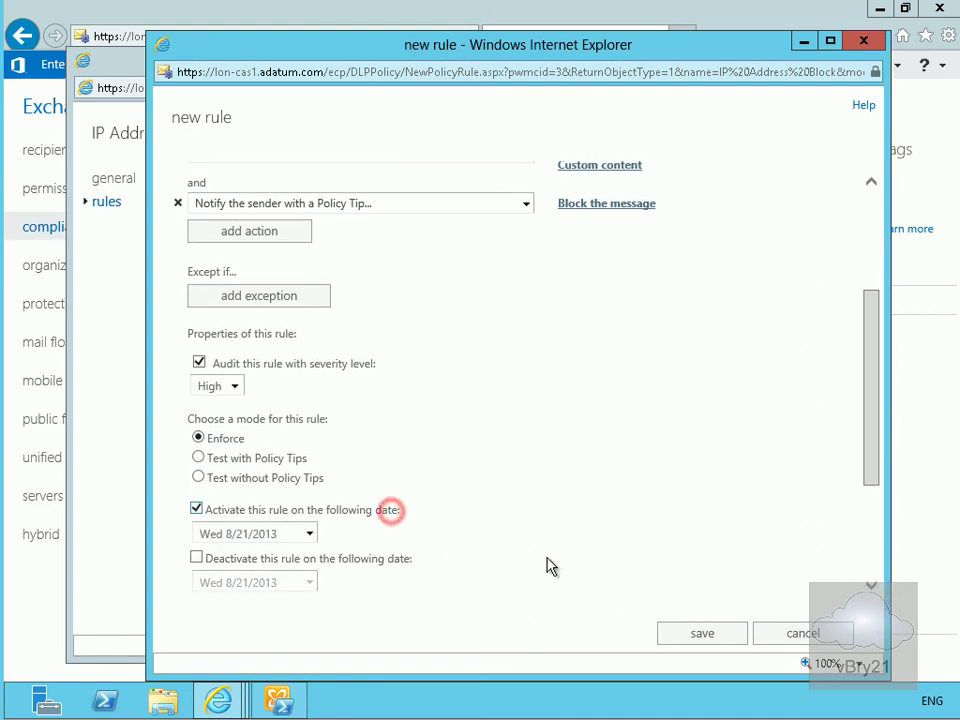
Step: Save the new rule with its remaining options as they are, and save the IP Address Block DLP policy
click(871, 590)
click(871, 590)
click(871, 590)
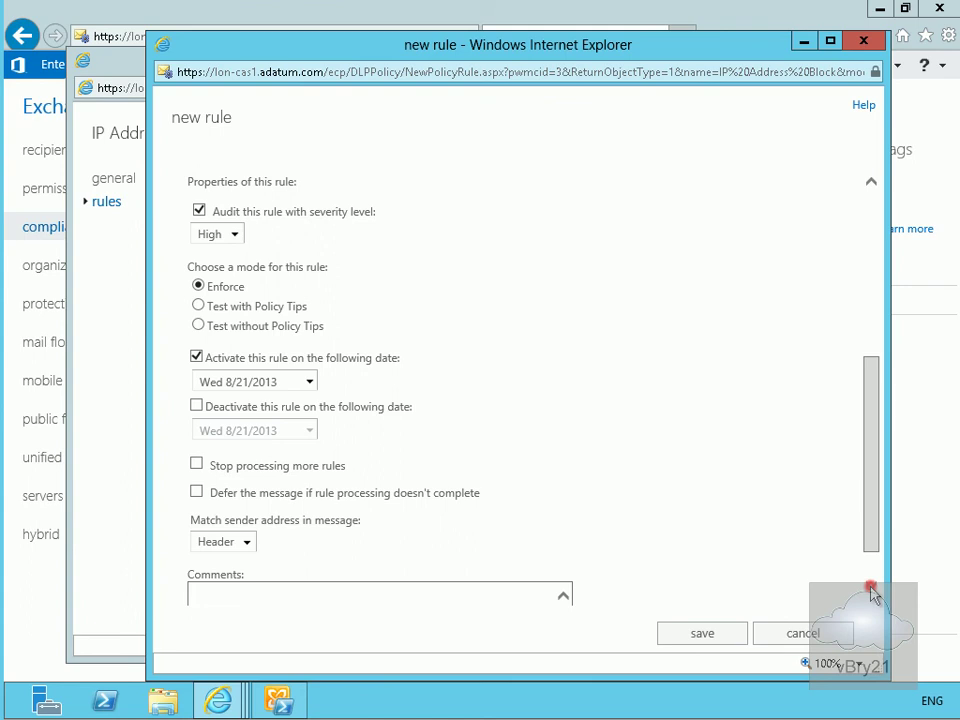
click(871, 588)
click(869, 582)
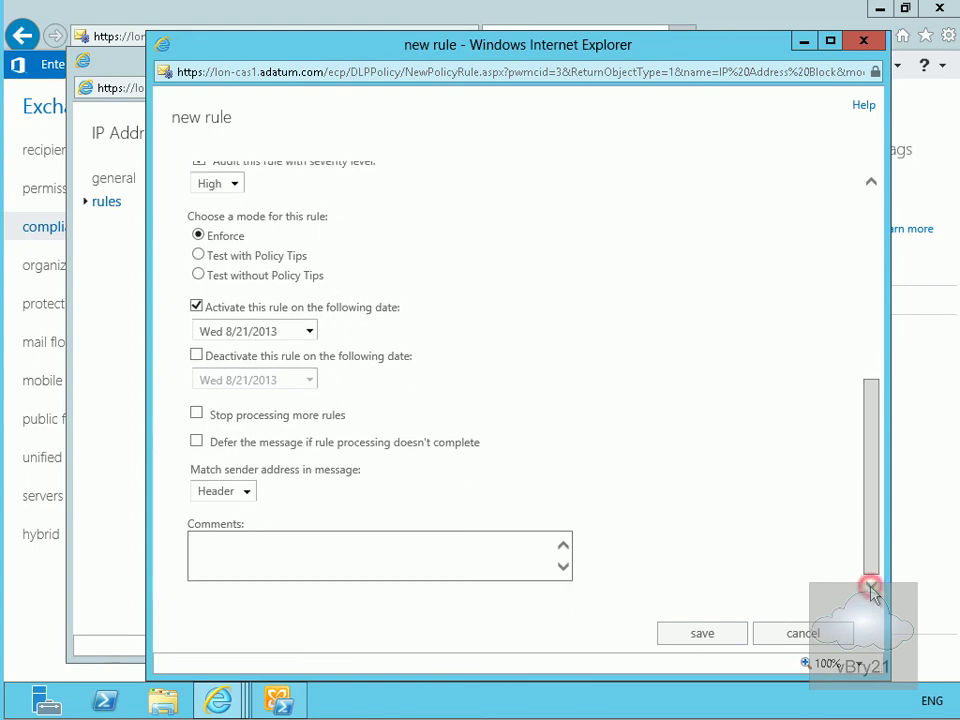
click(706, 633)
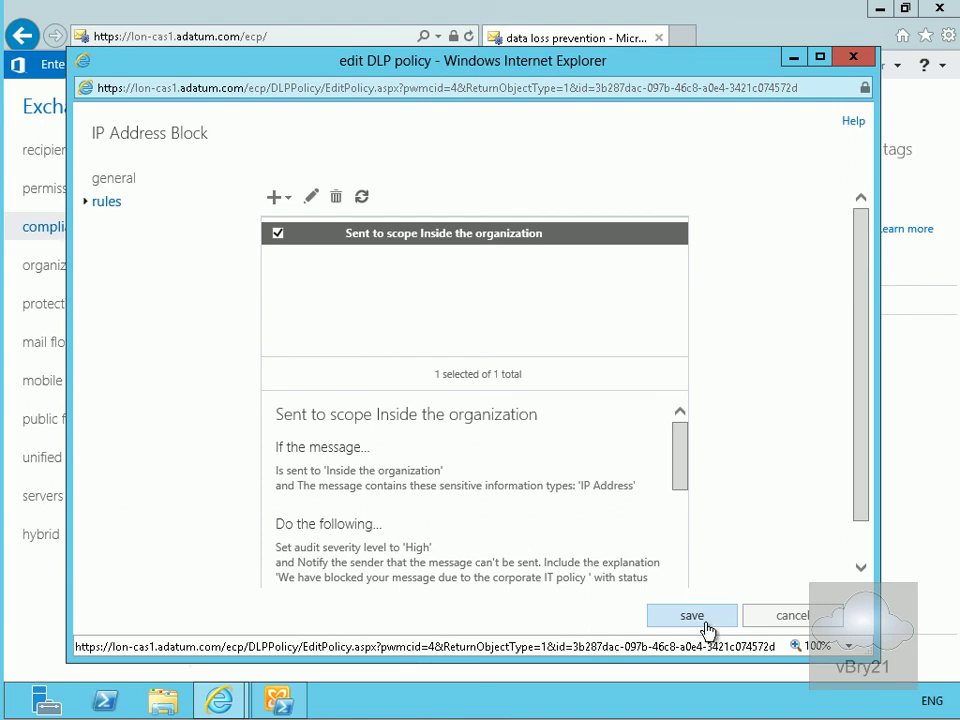
click(693, 616)
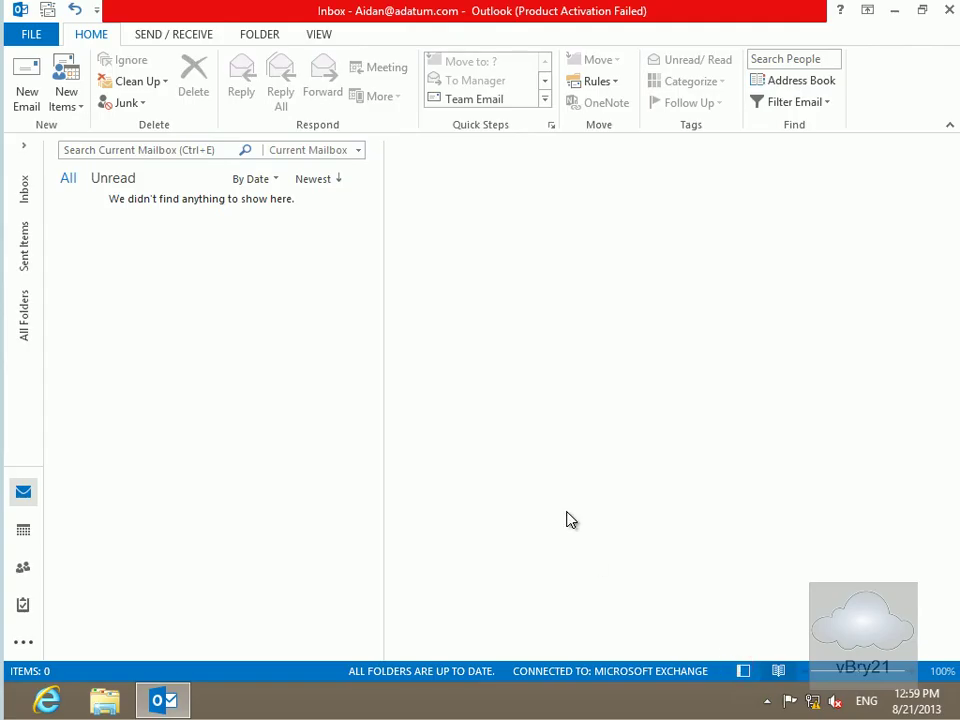
Step: Switch to Outlook and create a new email addressed to the internal recipient
click(35, 76)
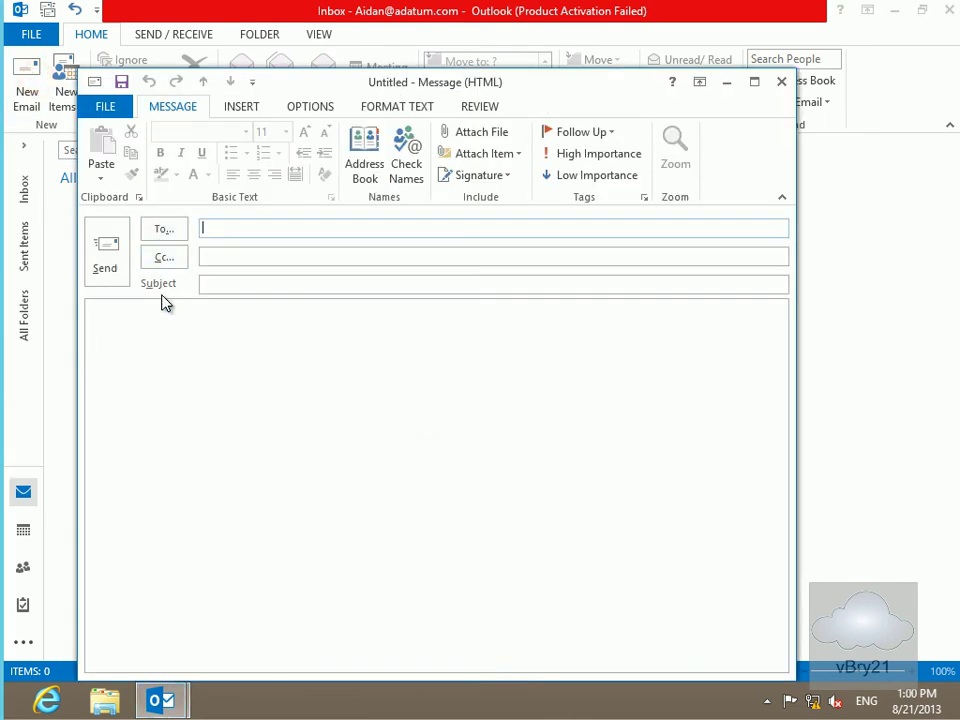
text(am)
click(249, 250)
Step: Set the email's subject to "IP Address"
click(252, 283)
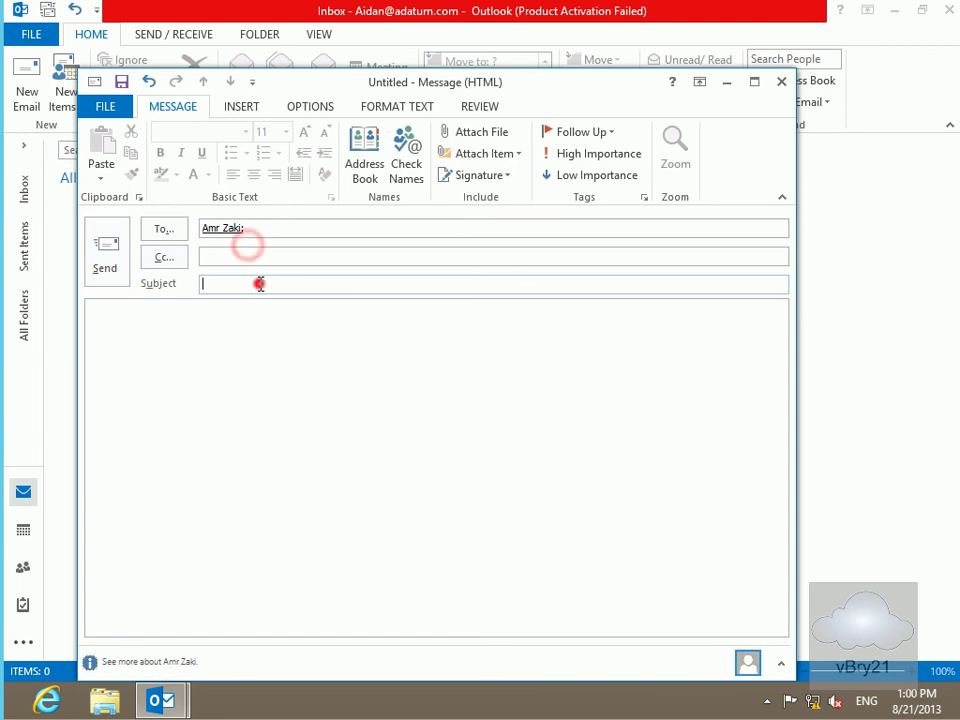
text(IP A)
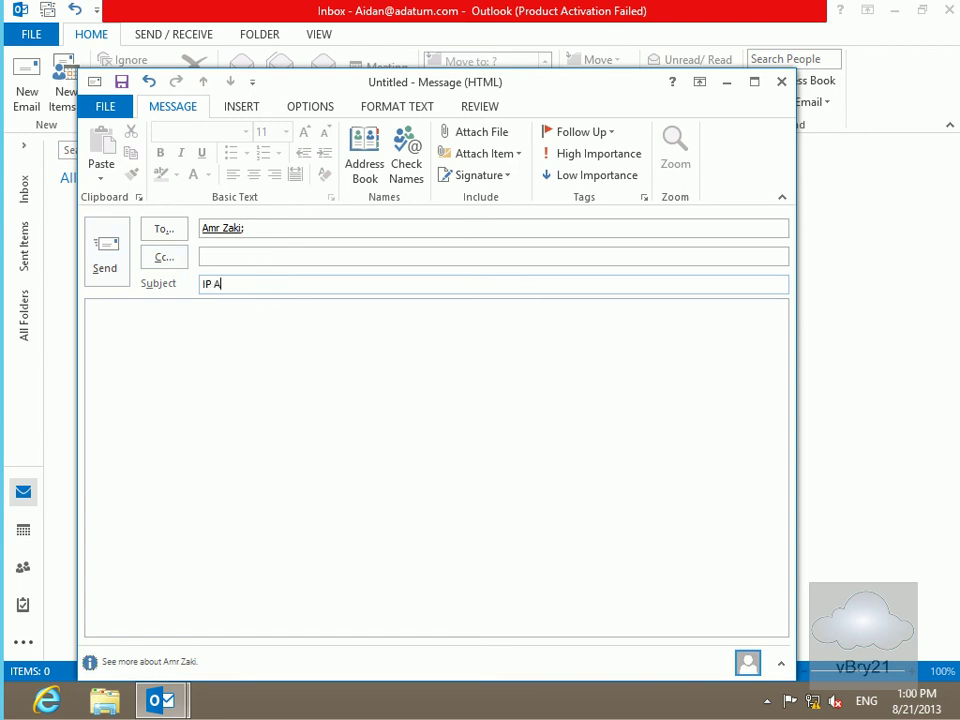
text(dress)
key(BackSpace)
key(BackSpace)
key(BackSpace)
click(281, 283)
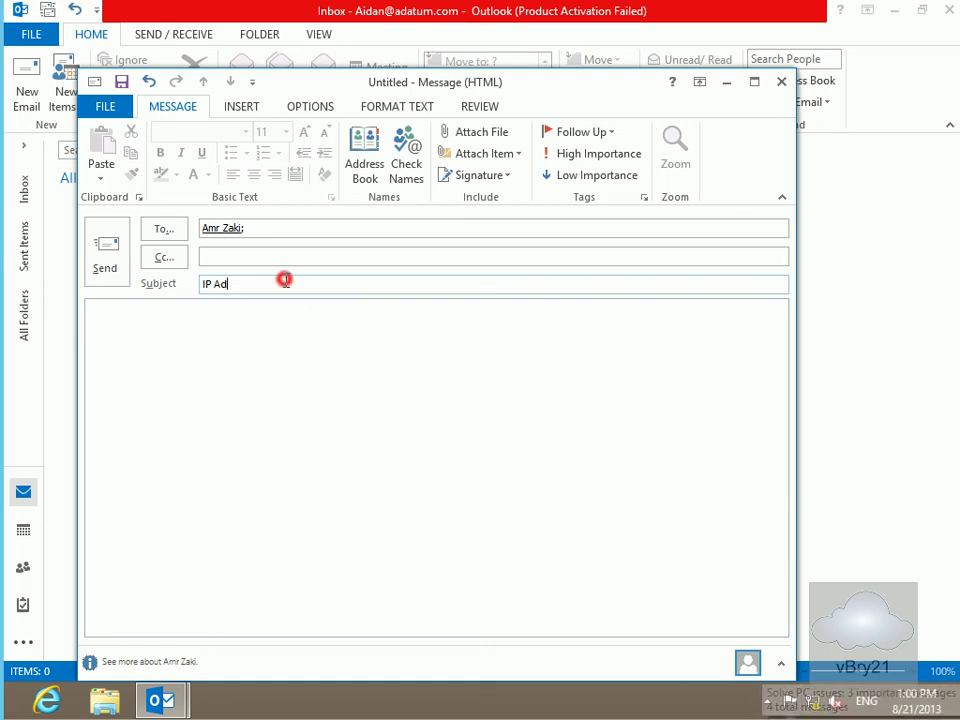
text(dress)
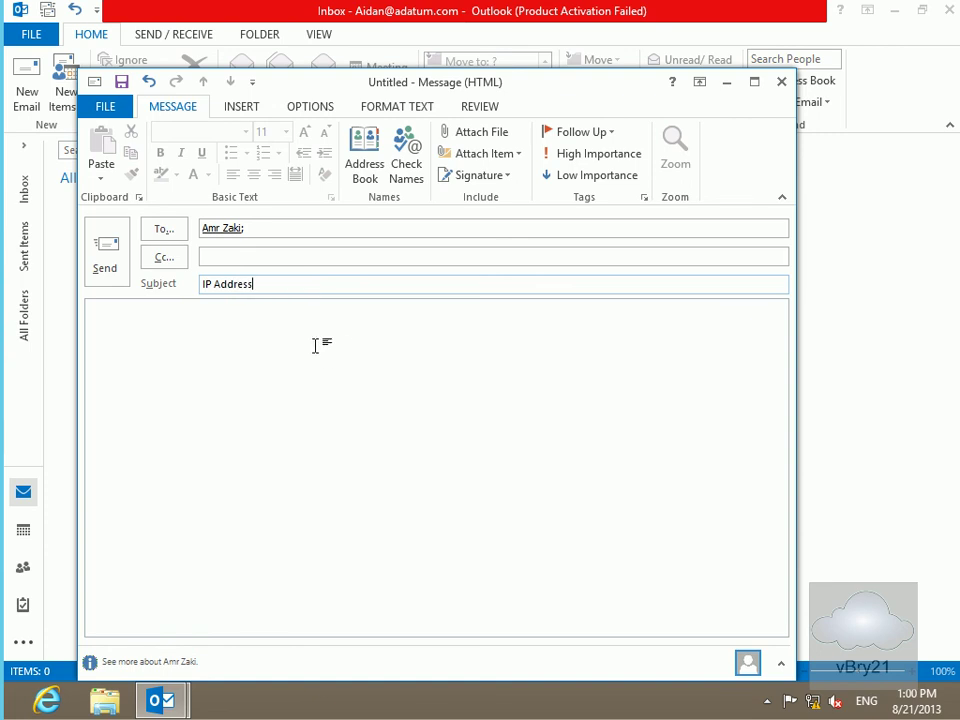
Step: Write "The IP address of the server is 172.16.0.1" in the message body and send the email
click(315, 341)
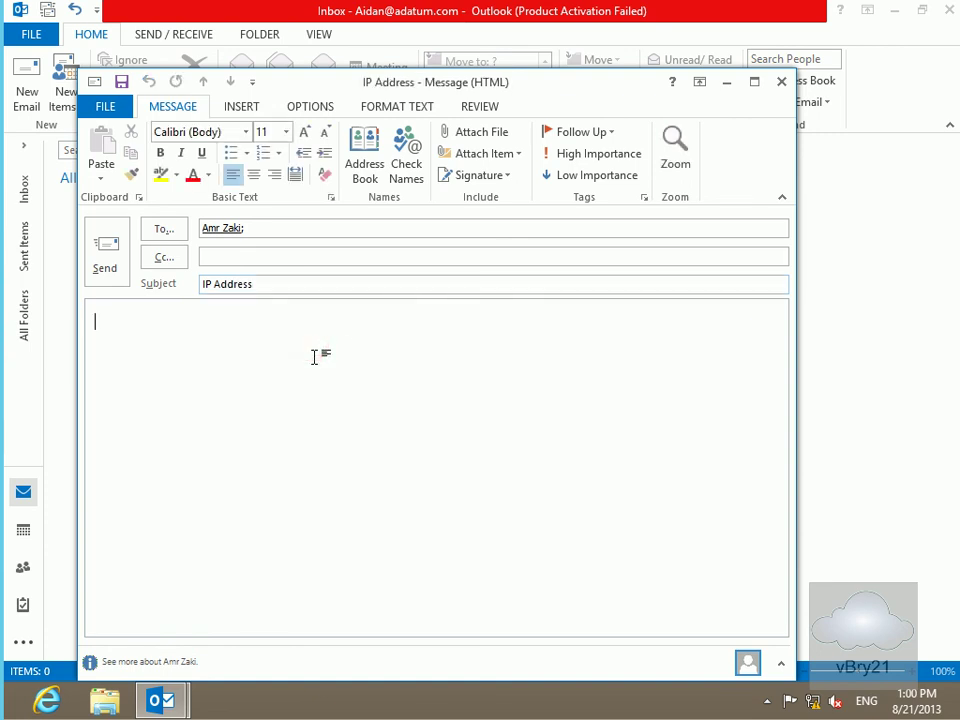
text(The IP addrees)
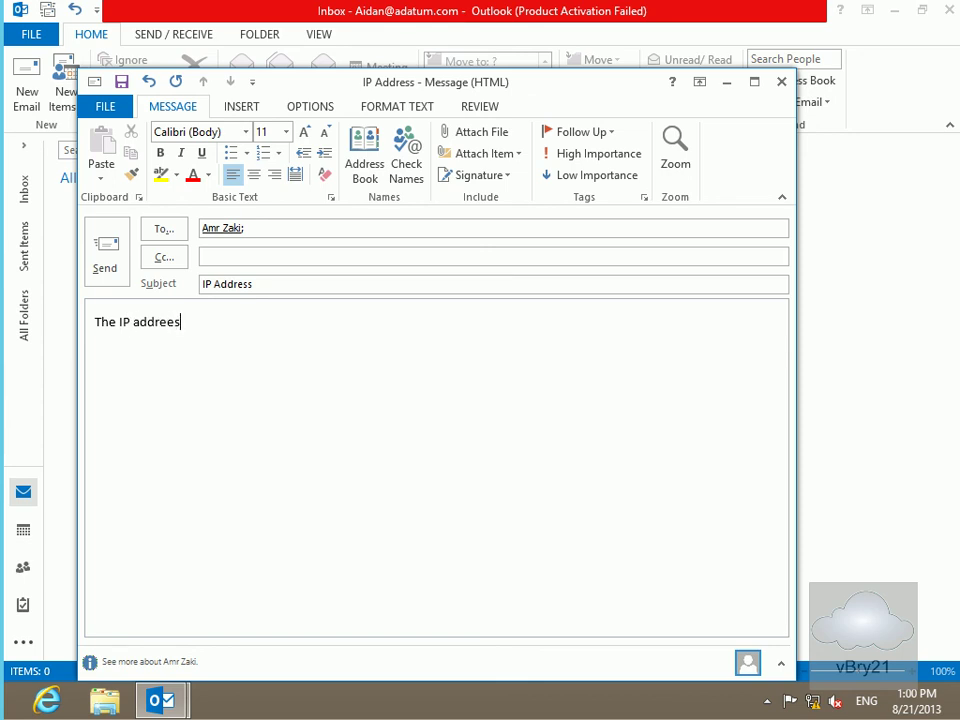
key(BackSpace)
key(BackSpace)
key(BackSpace)
text(ess of the server is 1)
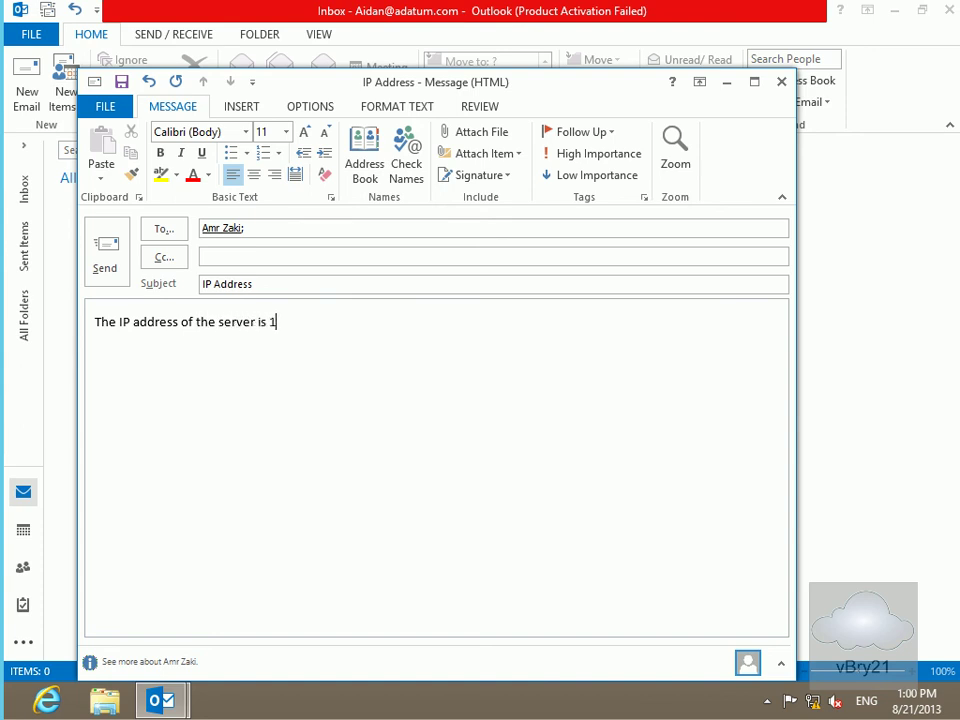
text(72.16.0.1)
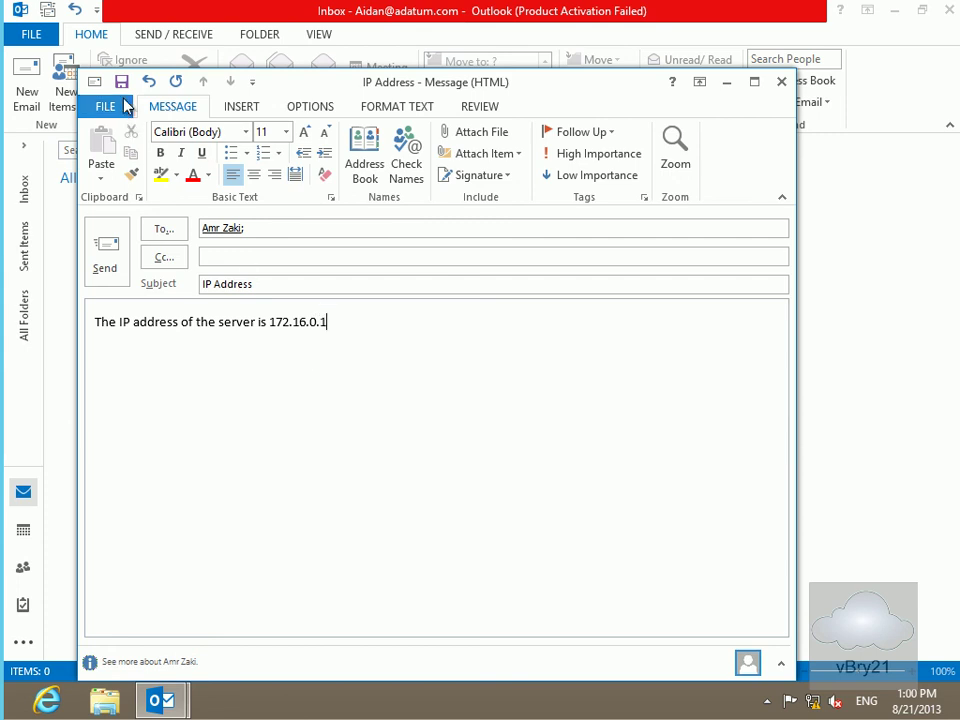
click(115, 245)
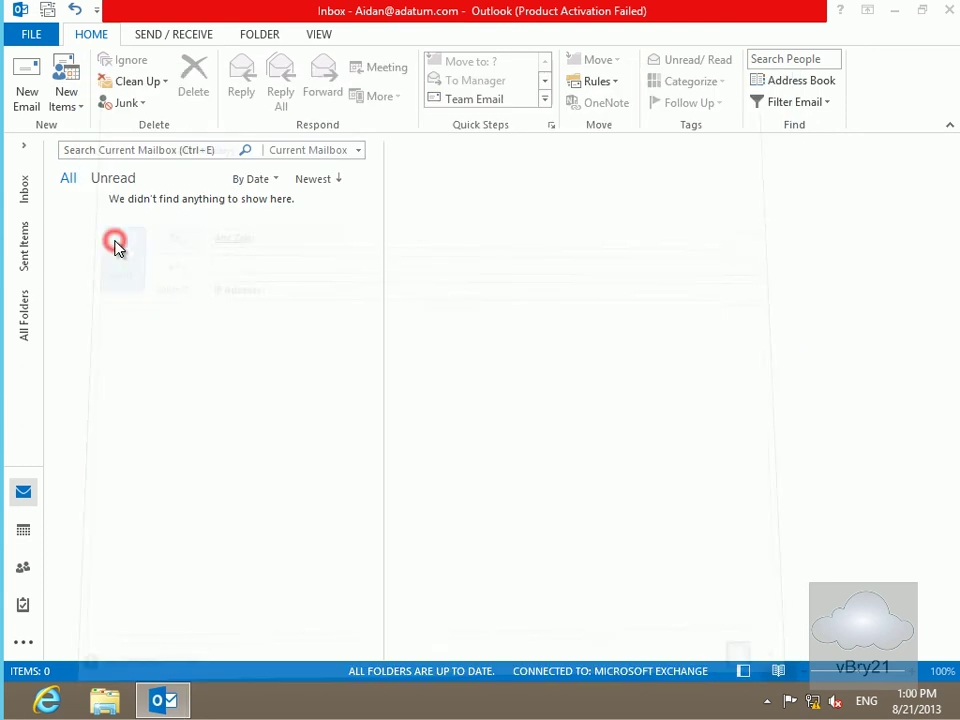